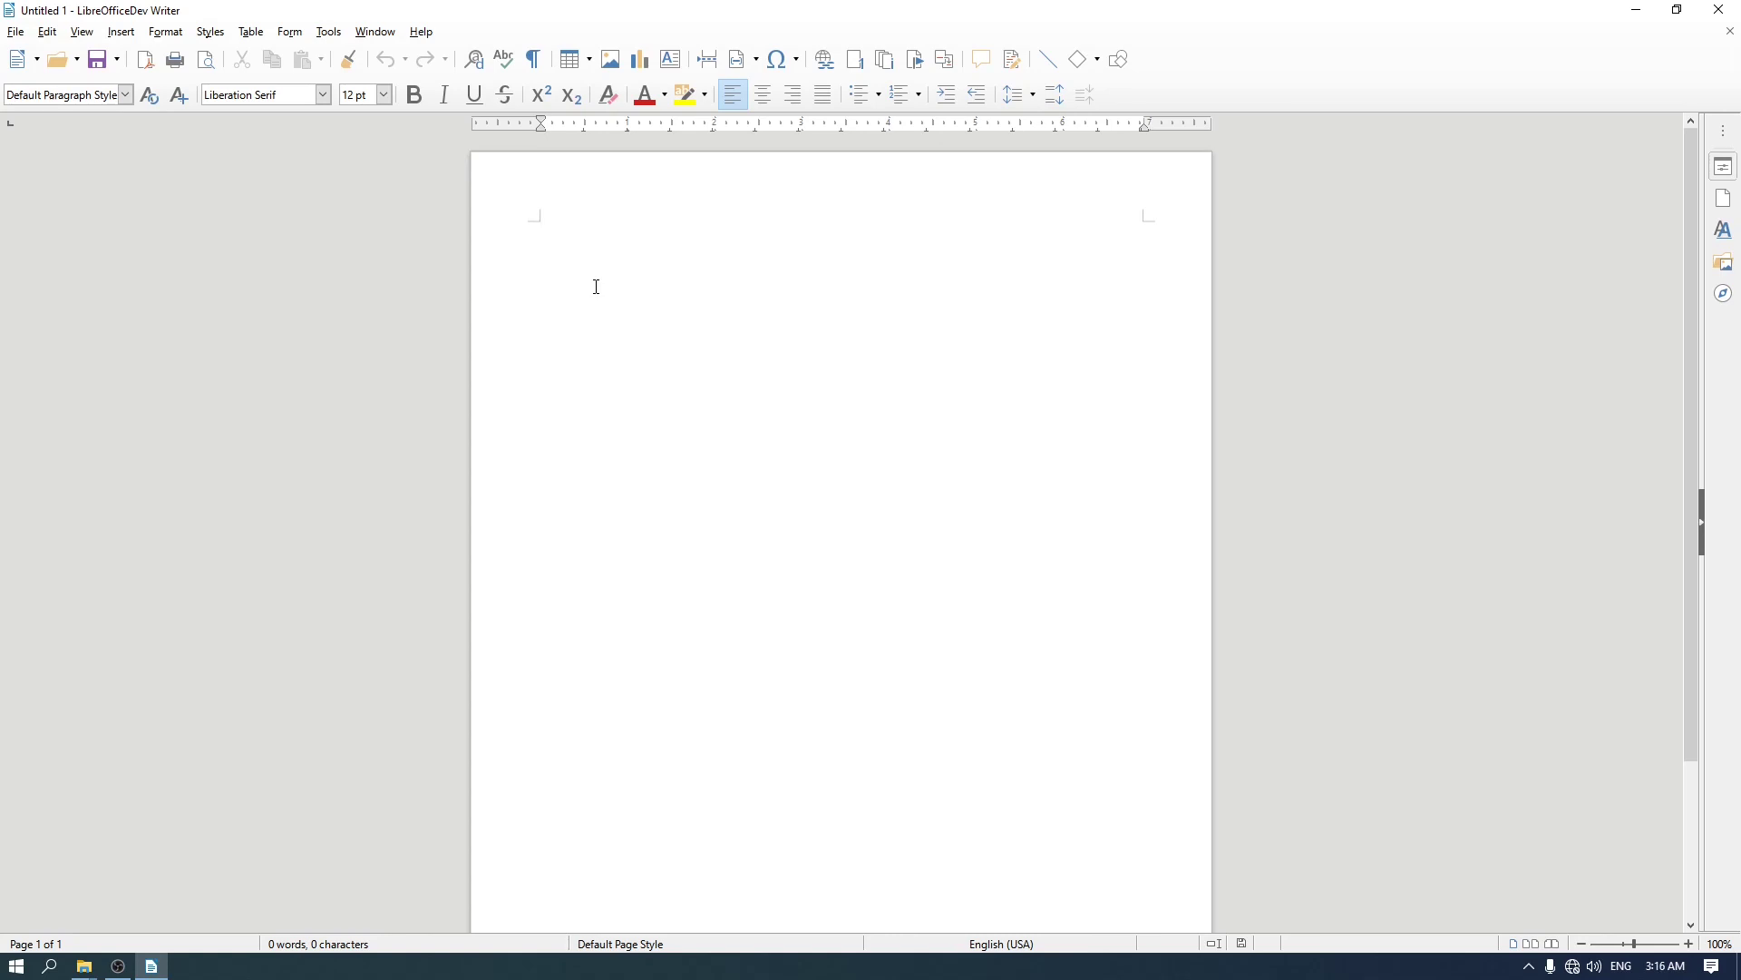
Use Save As to name the blank document 'dokumen libreoffice' in Documents as ODF Text
left_click(17, 33)
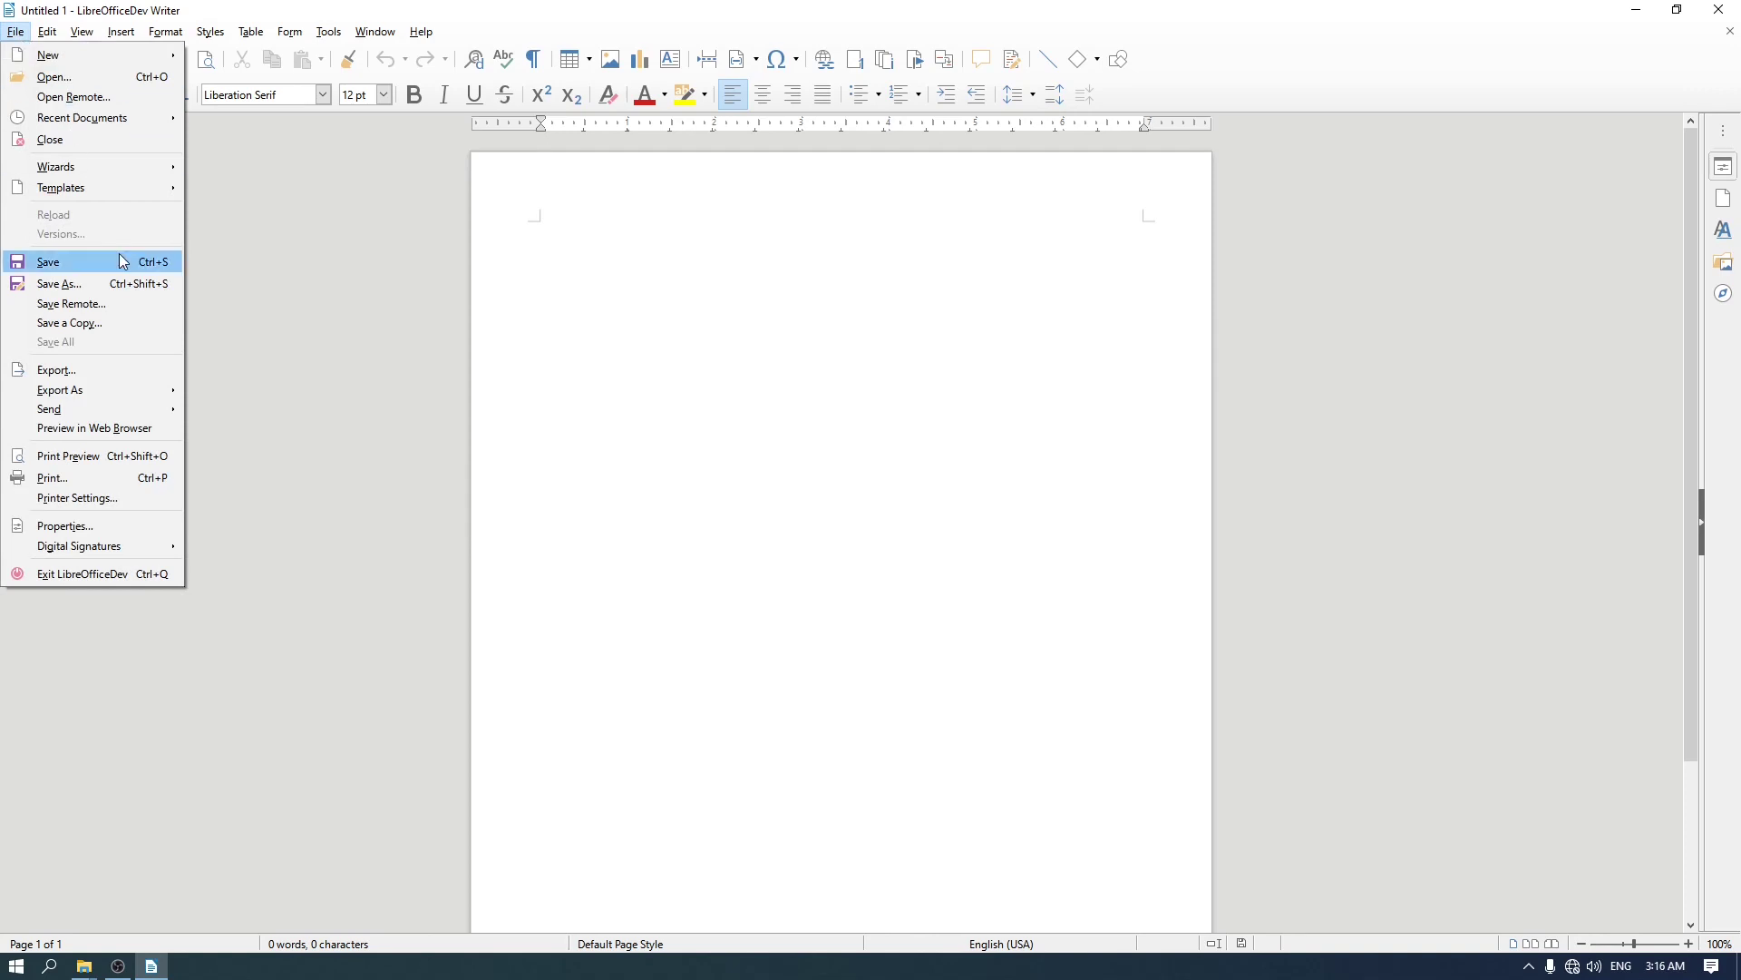
left_click(114, 283)
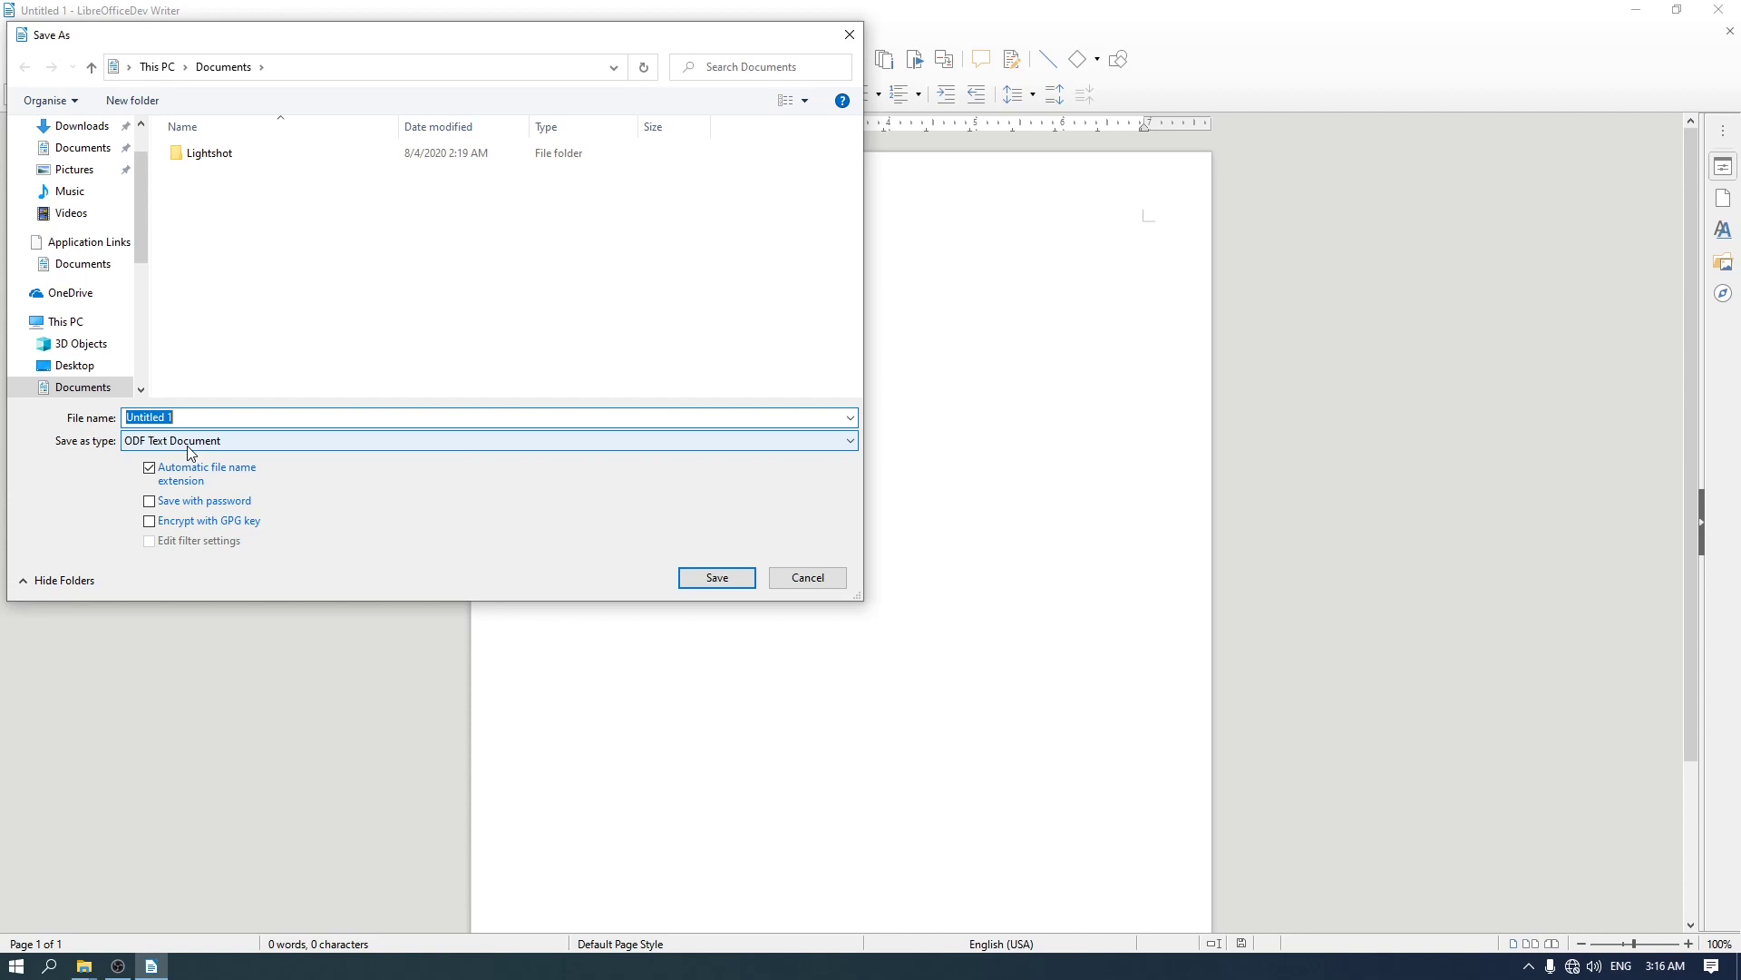
type("dokumen li")
type("breoffice")
Save, check Documents shows dokumen libreoffice as OpenDocument Text, and reopen it in Writer
left_click(717, 577)
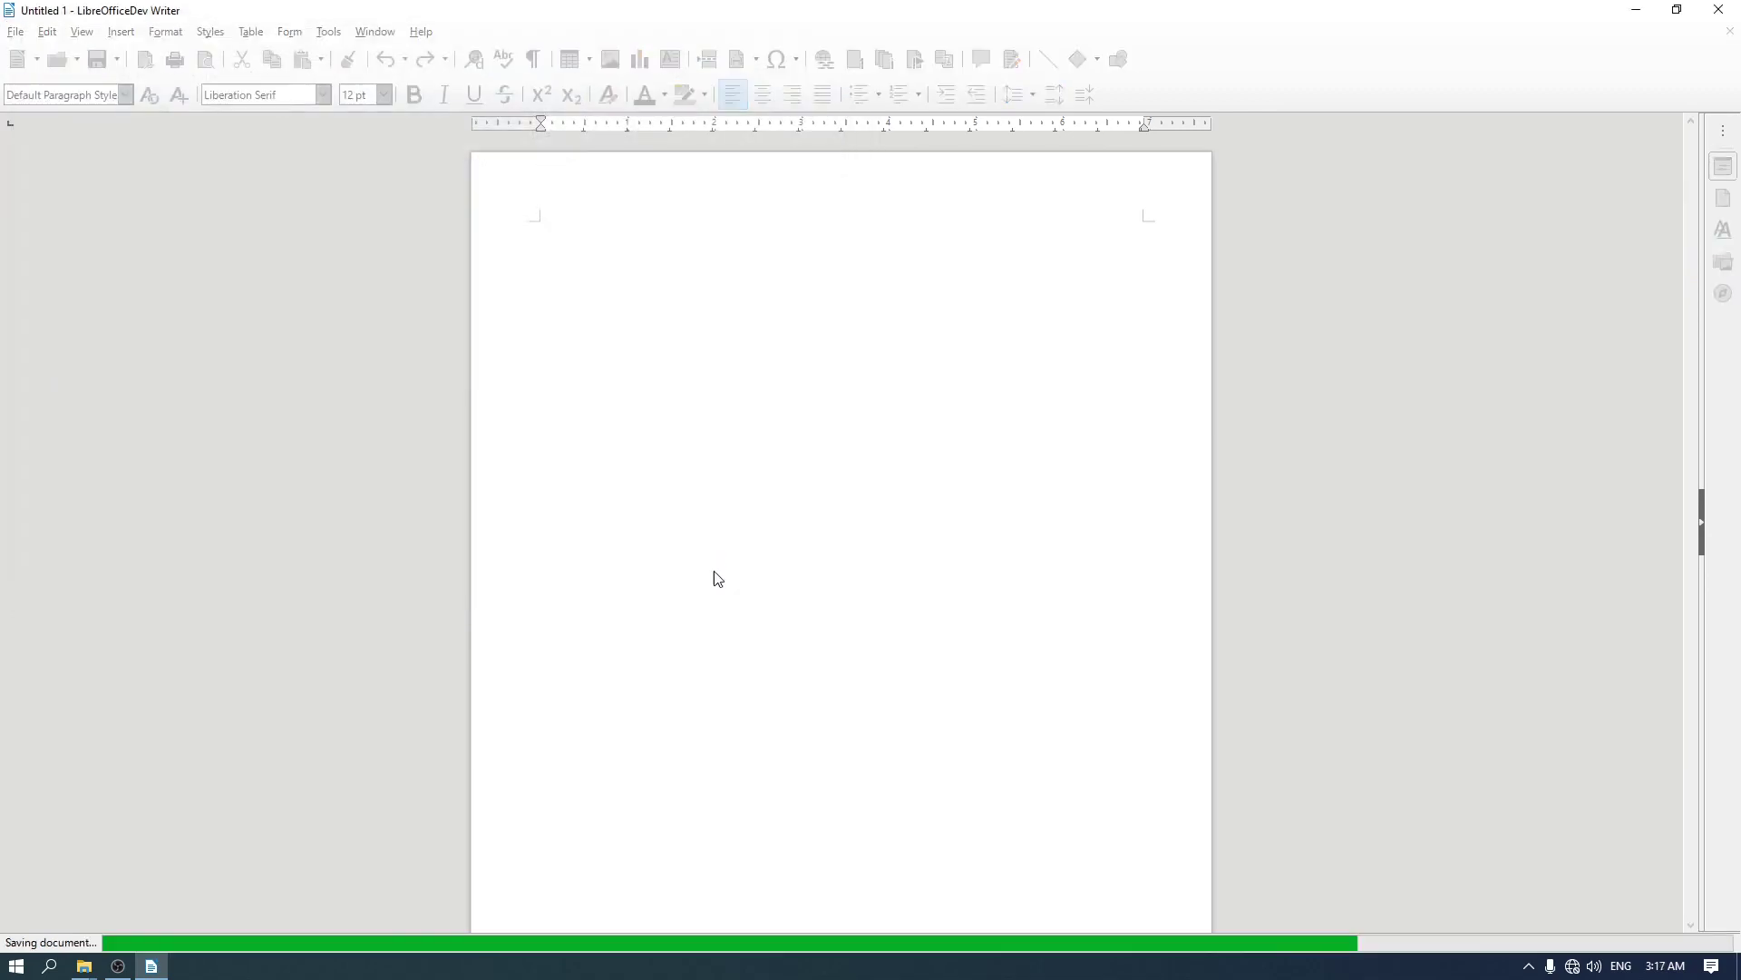
left_click(83, 966)
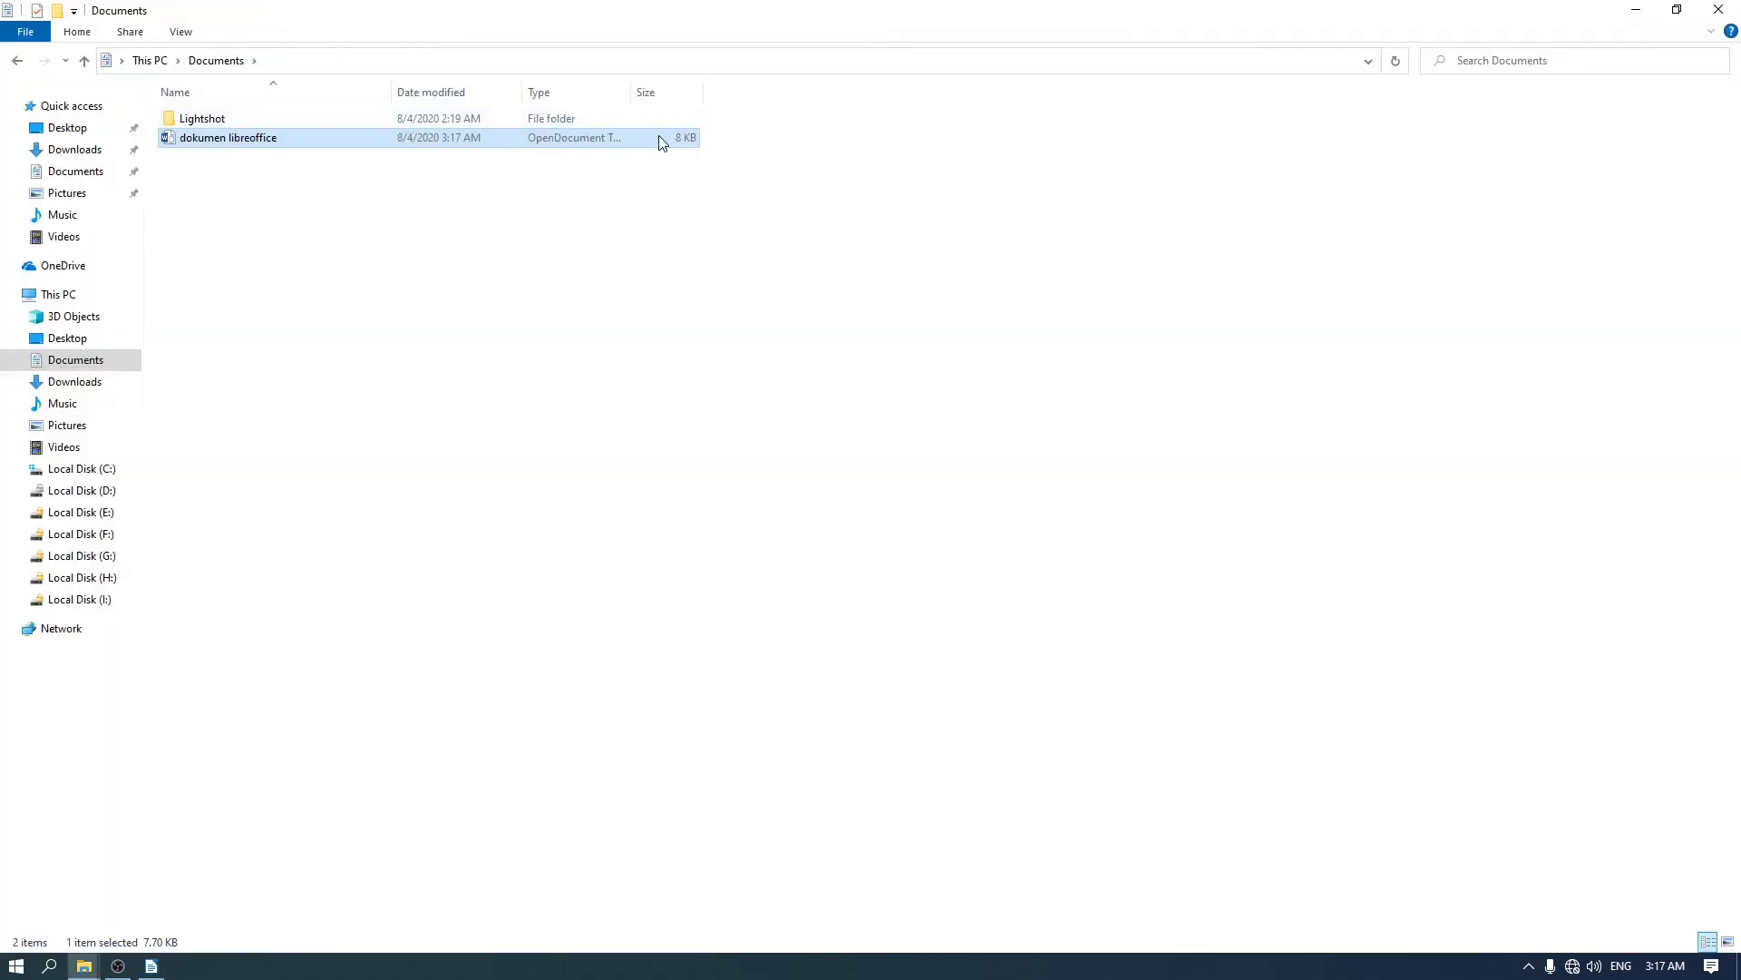
left_click_drag(631, 92, 760, 93)
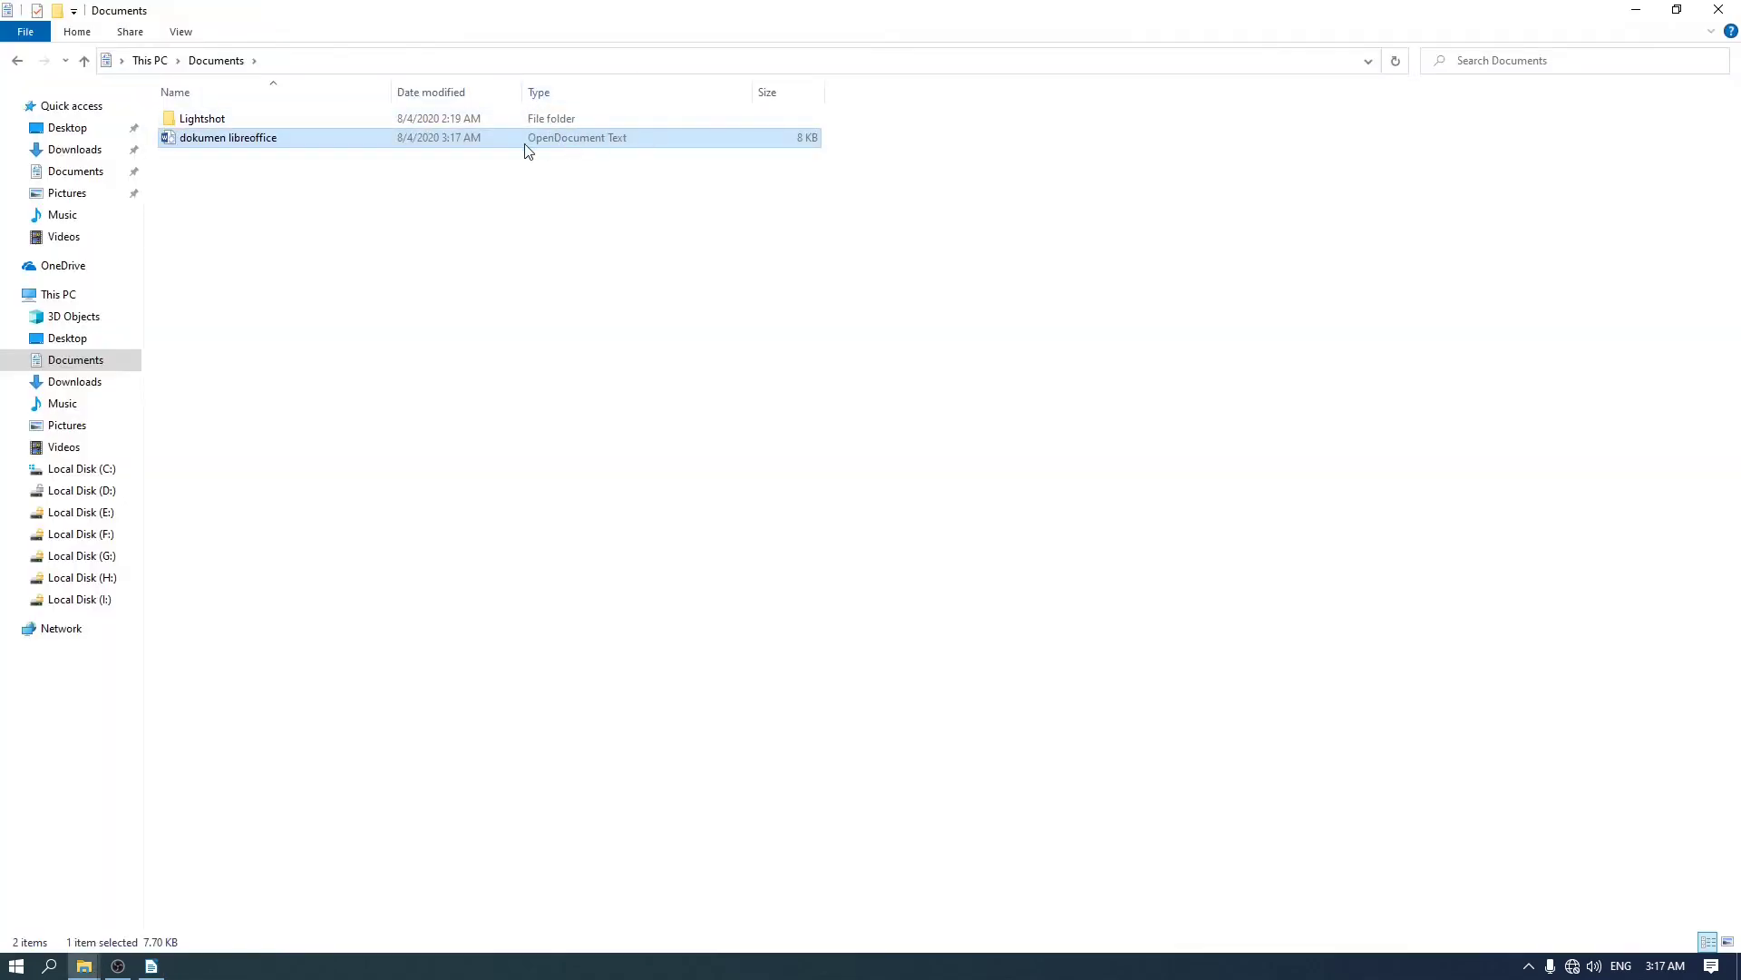
double_click(614, 141)
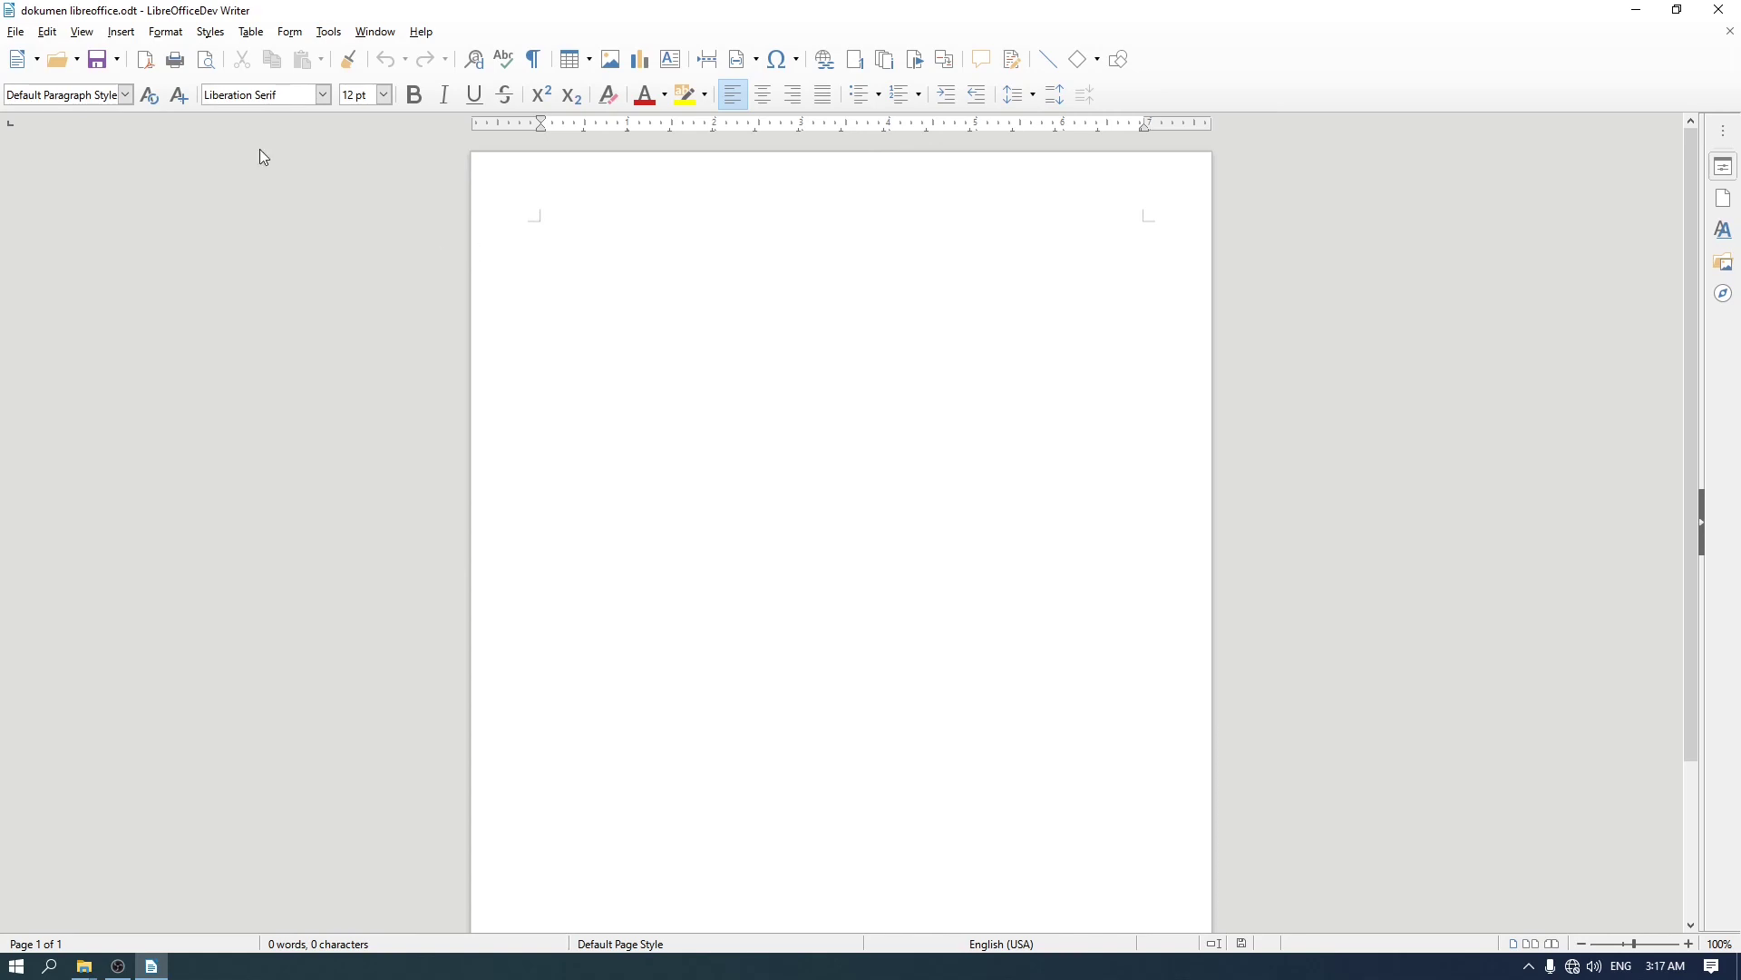
Open Save As for dokumen libreoffice and expand the Save as type format list
left_click(18, 35)
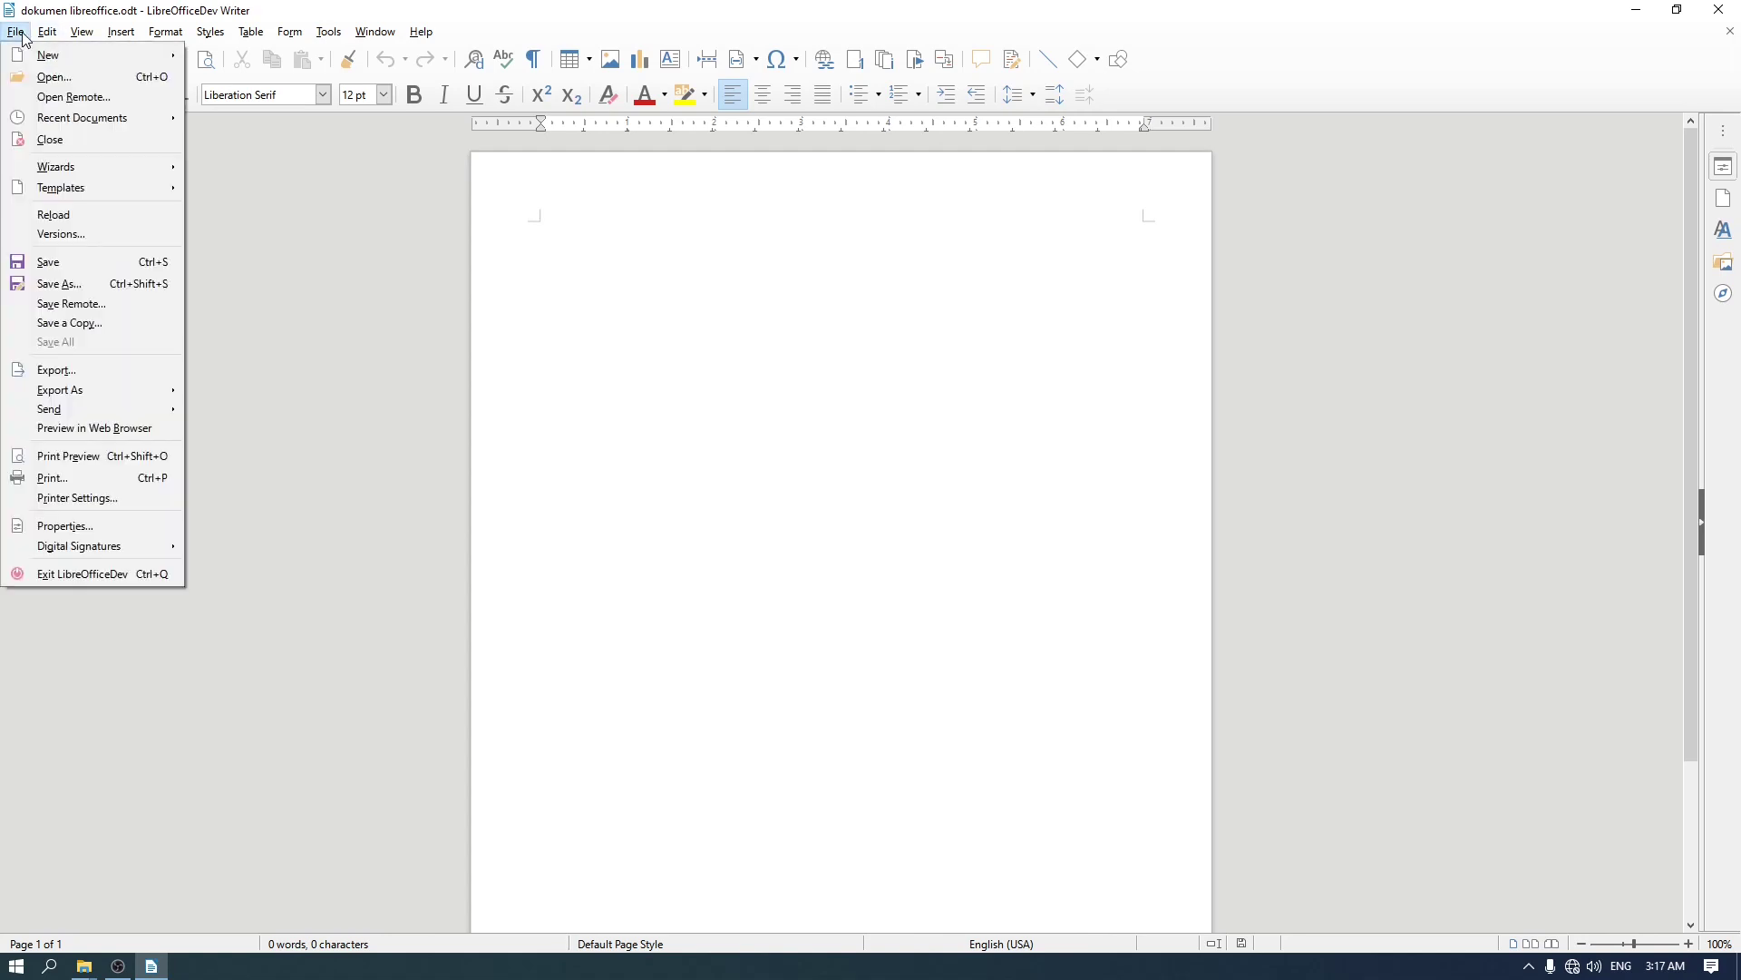
left_click(80, 283)
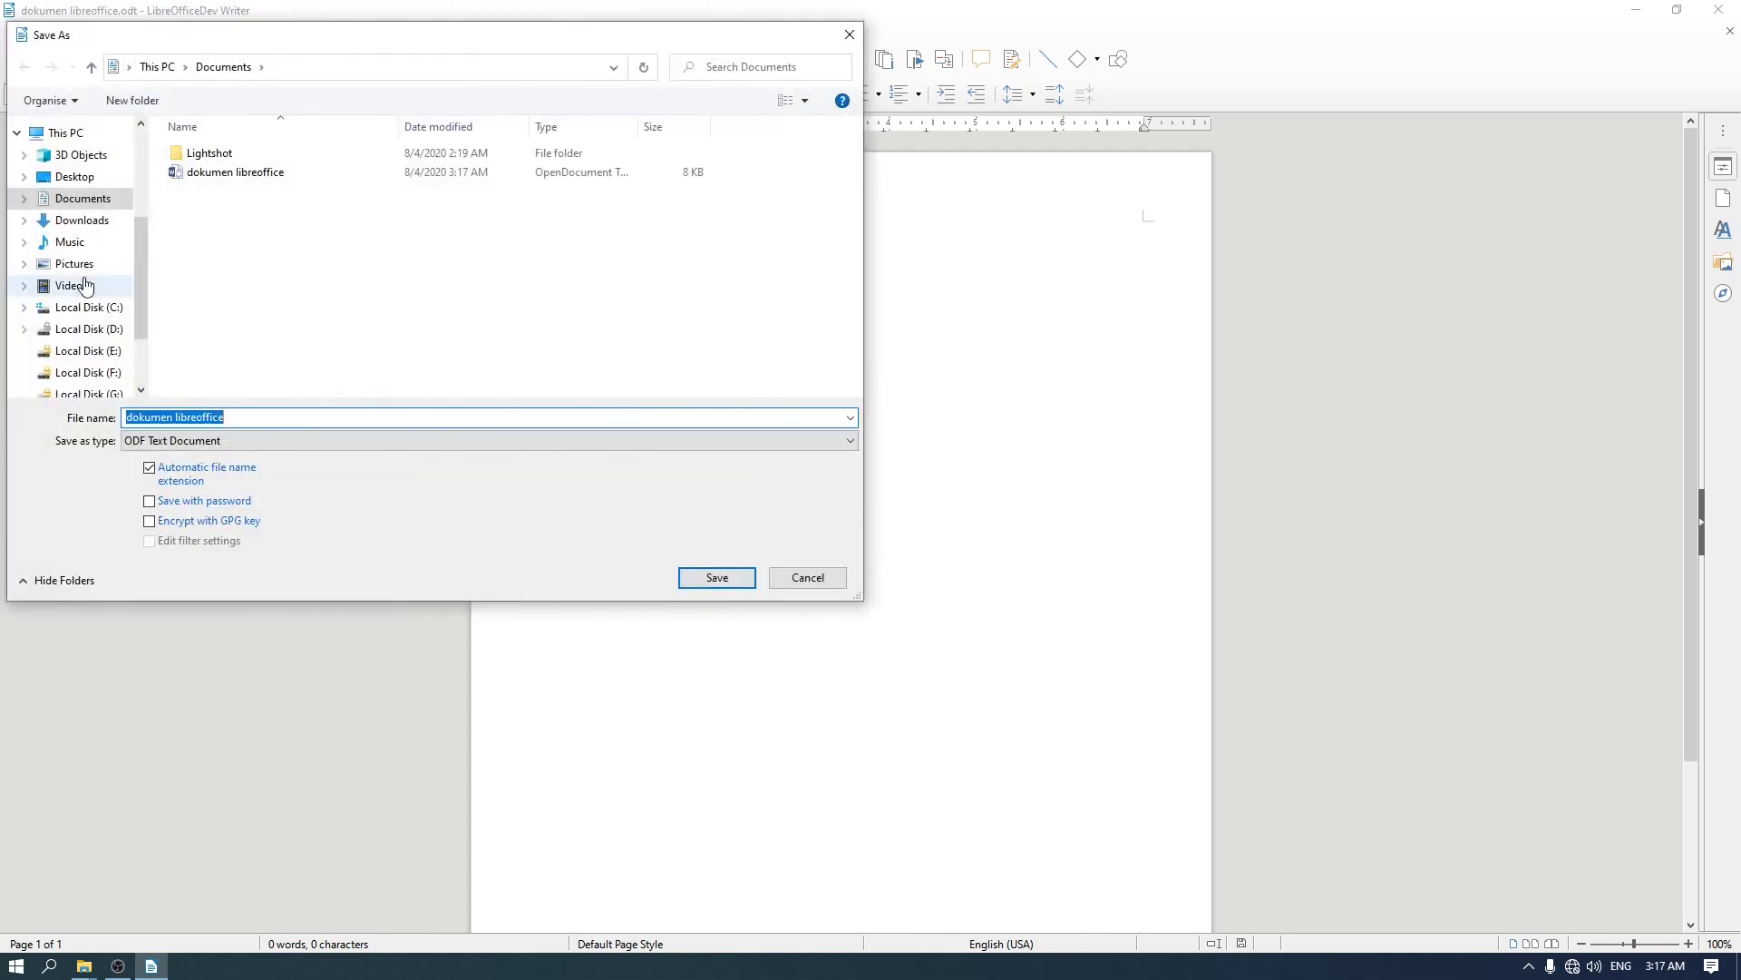
left_click(251, 443)
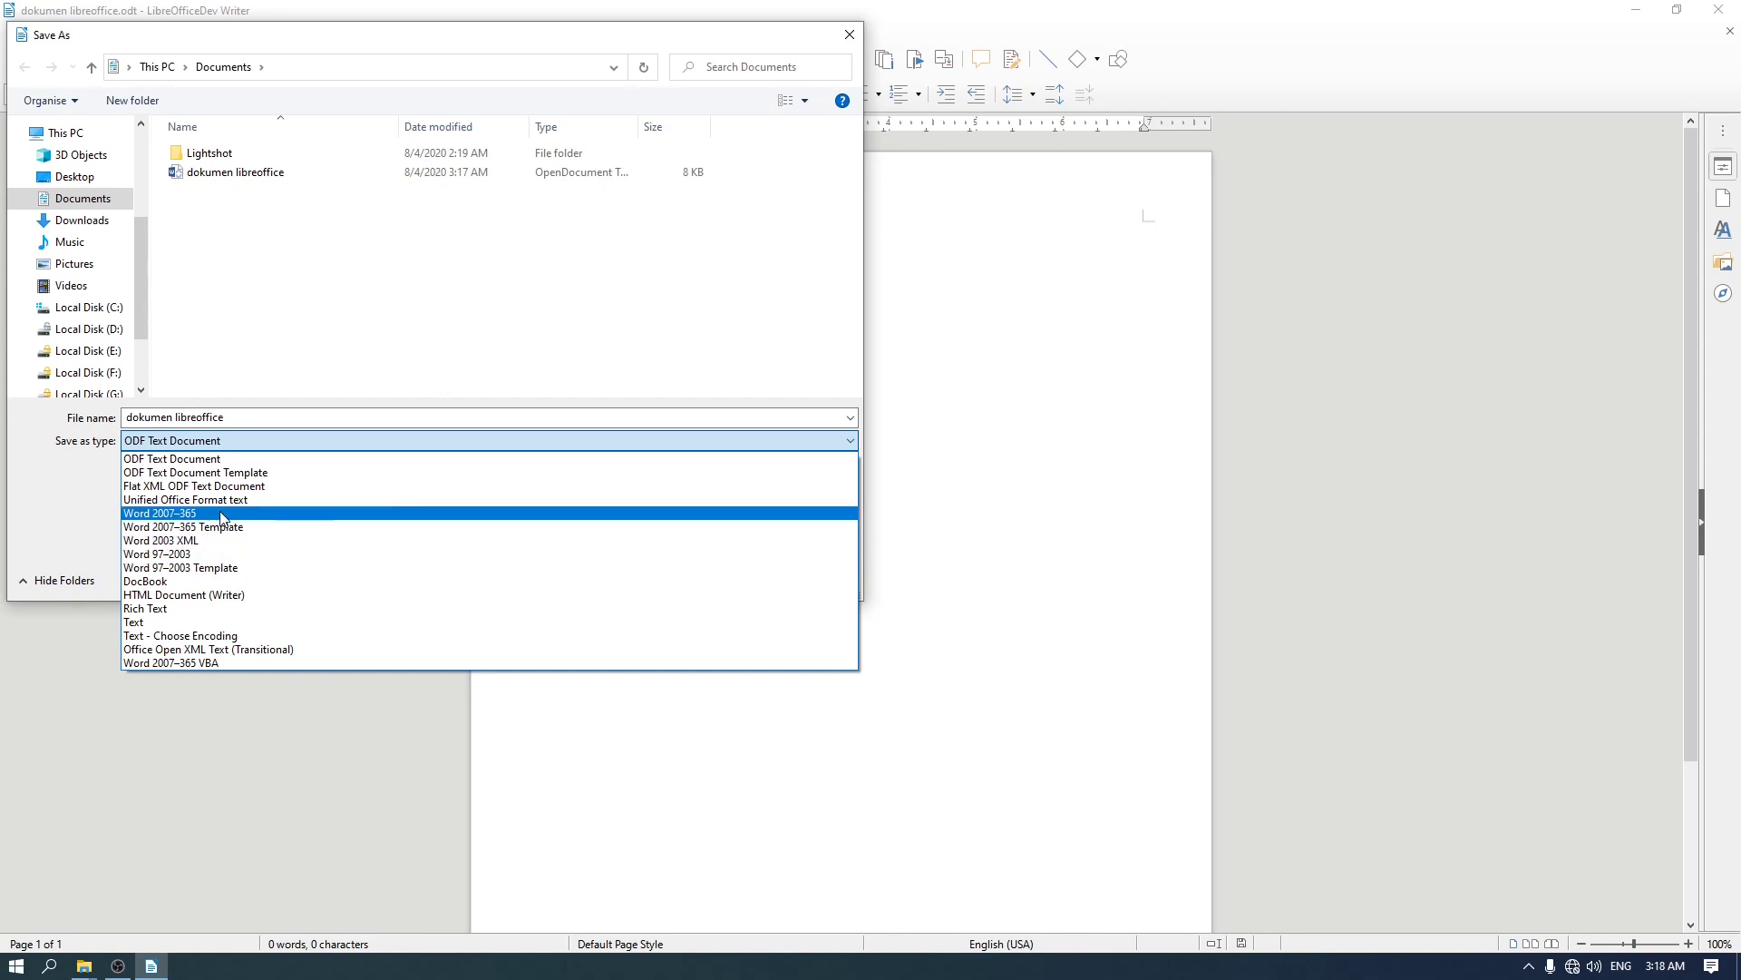
Choose Word 2007–365 format and rename the copy 'dokumen libreoffice docx' before saving
left_click(221, 517)
left_click(255, 419)
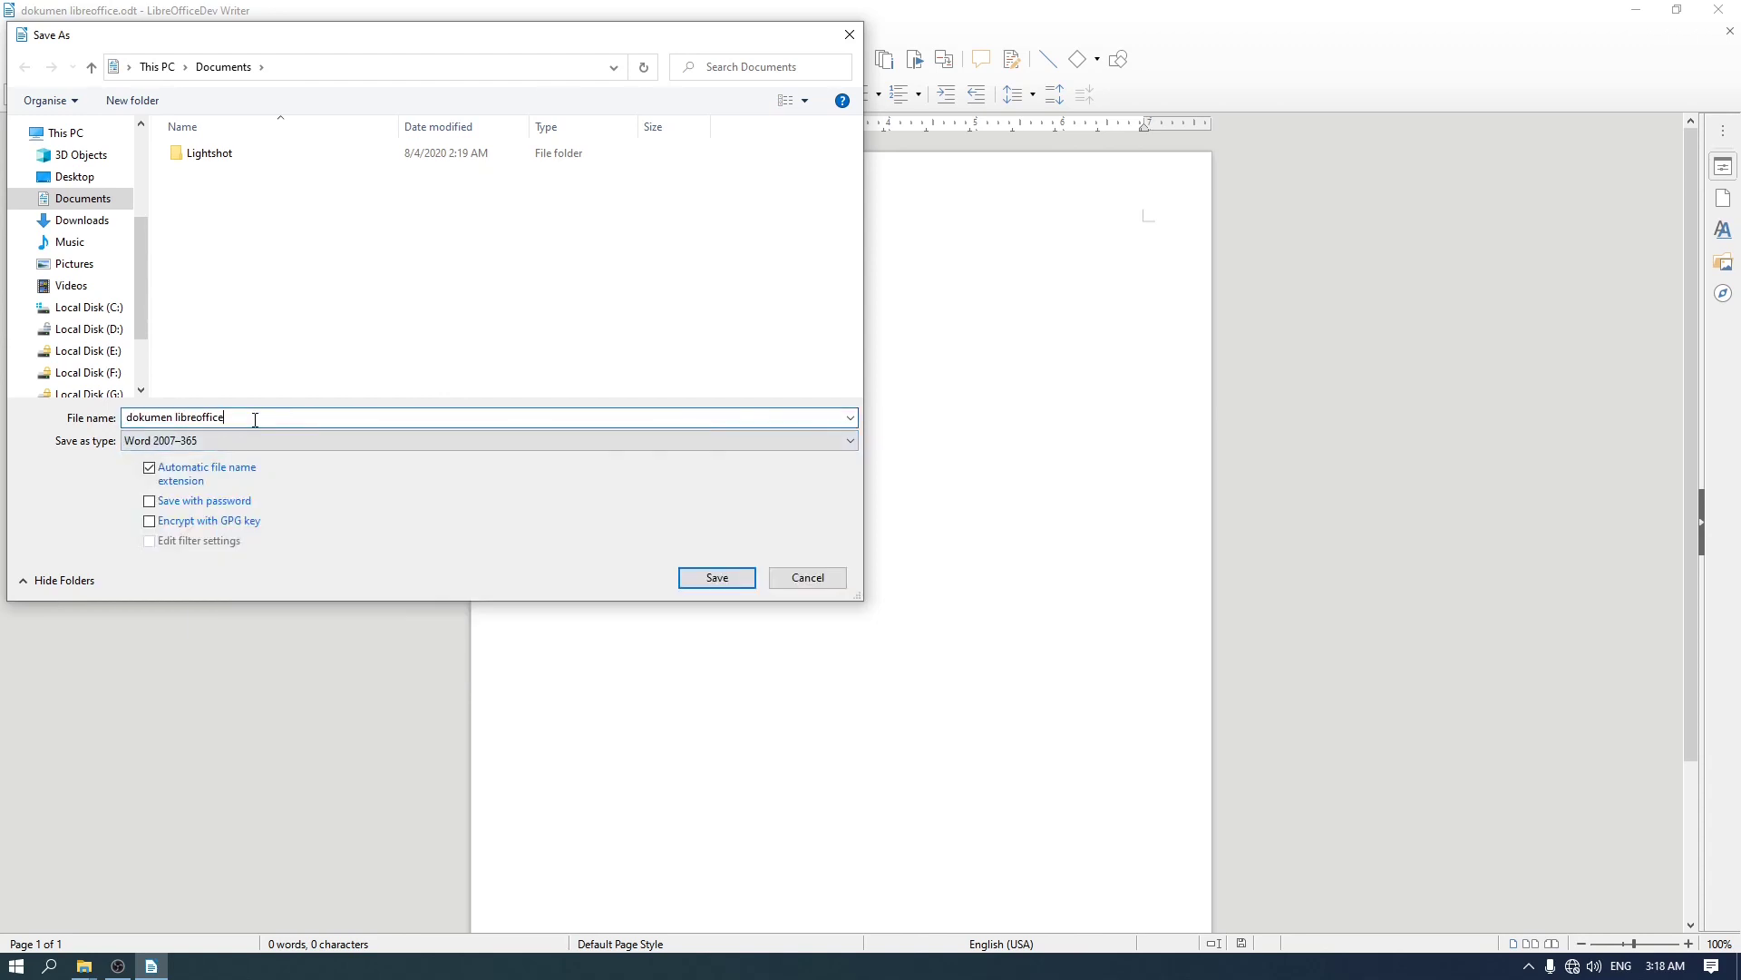
type("do")
type("cx")
key("Return")
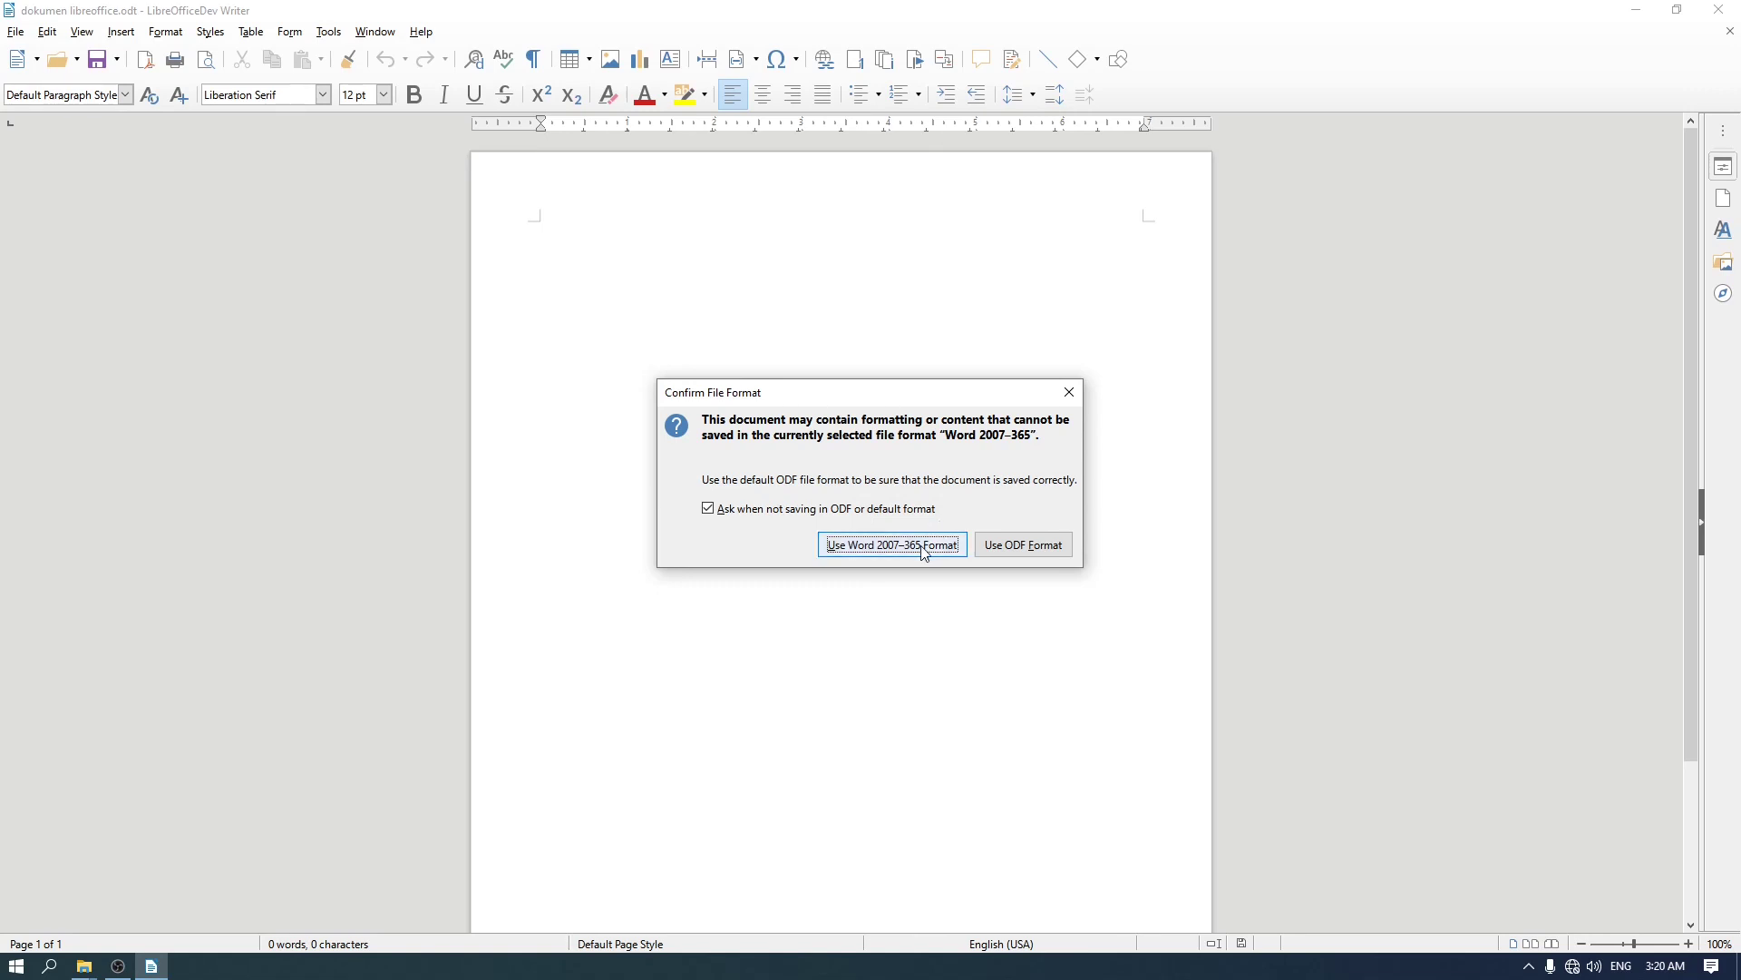
Confirm keeping the Word 2007–365 format to finish saving dokumen libreoffice docx.docx
left_click(923, 548)
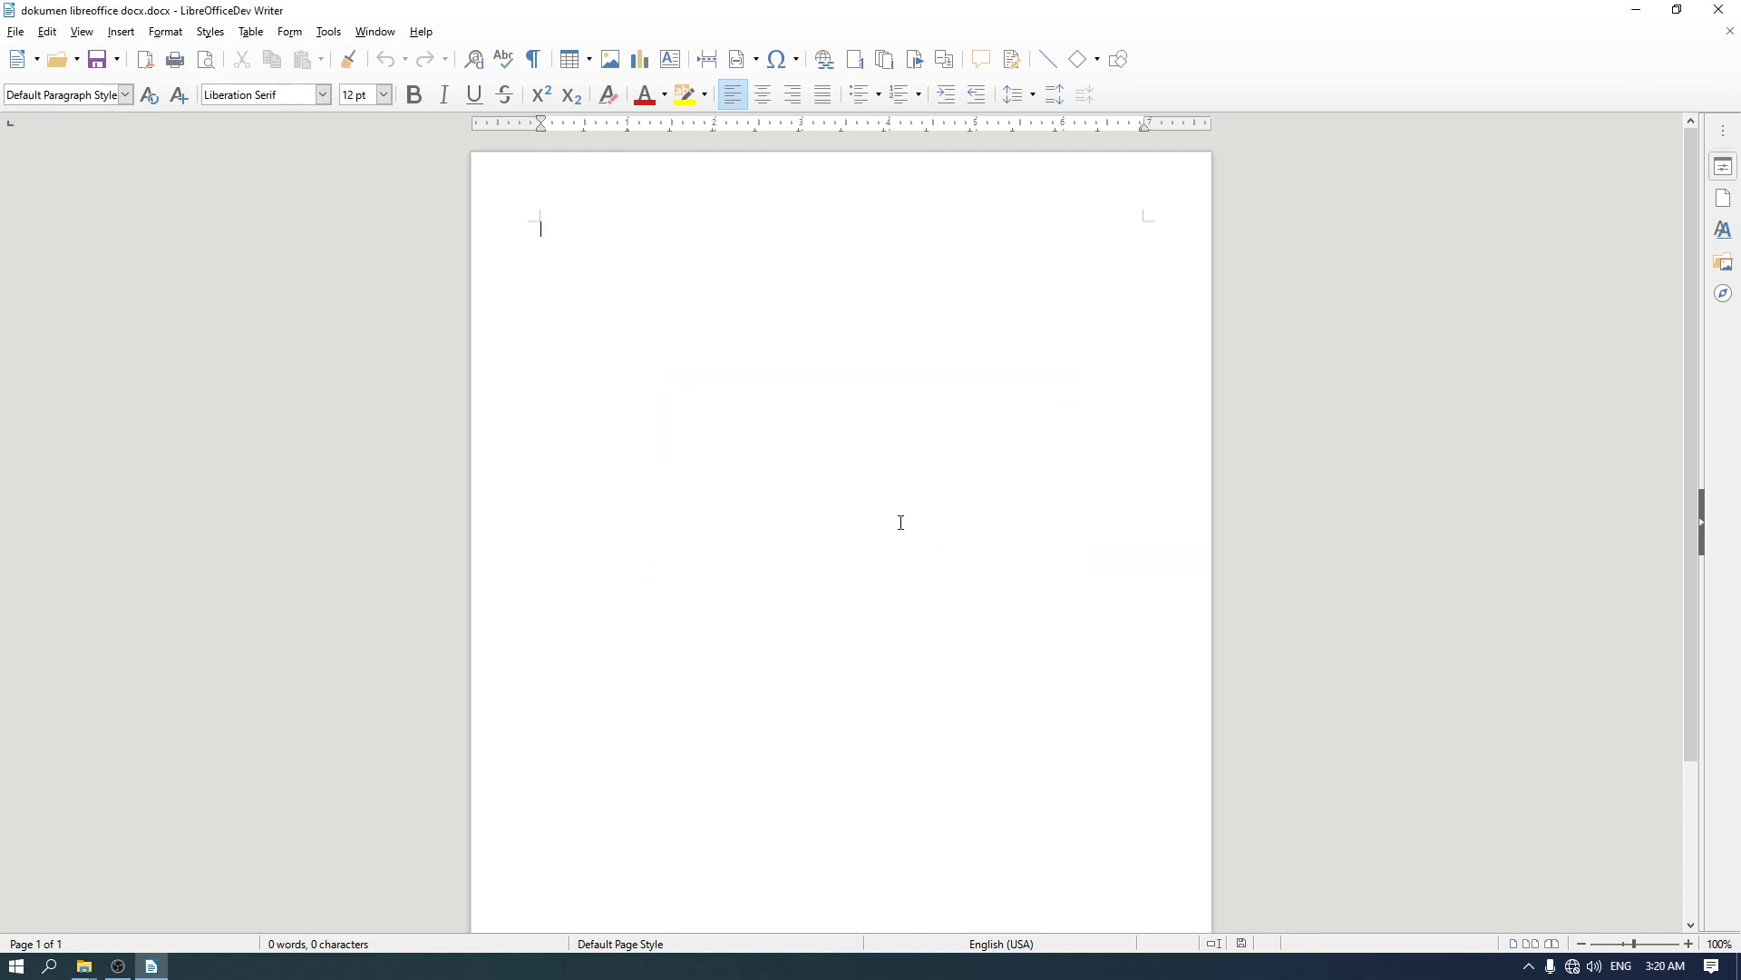